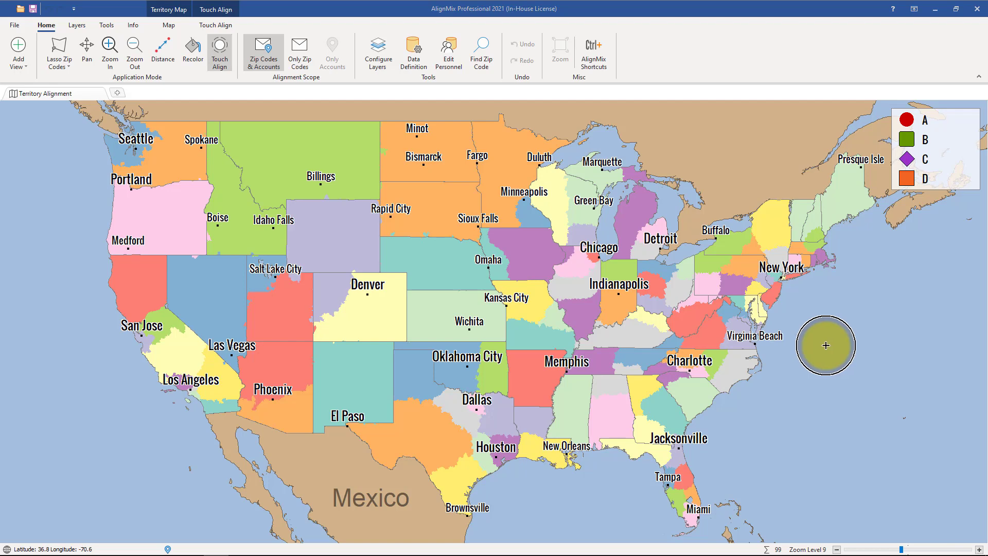
# - Examine the territories, zip codes and accounts around Texas and Louisiana on the territory map
pyautogui.scroll(2, 826, 345)
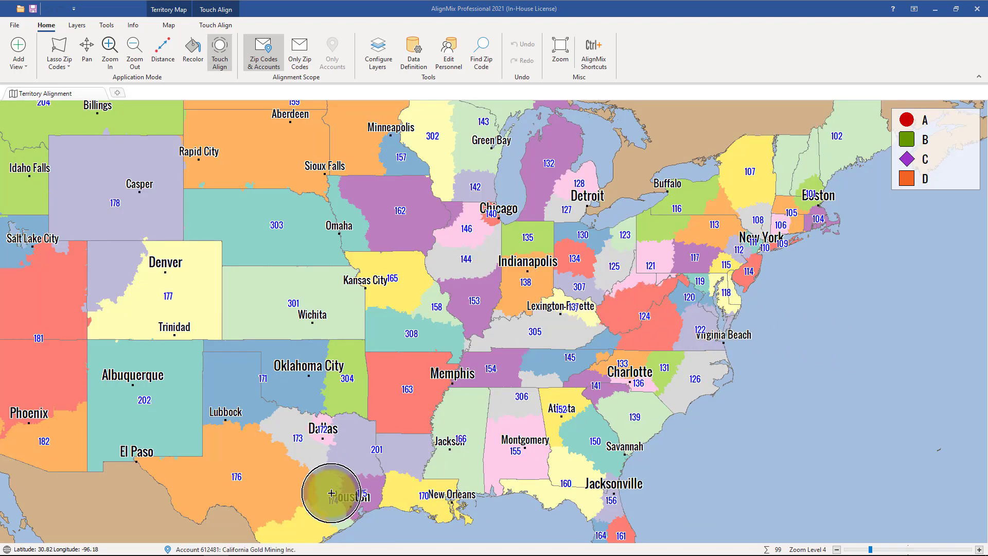
pyautogui.scroll(2, 307, 511)
pyautogui.scroll(2, 306, 512)
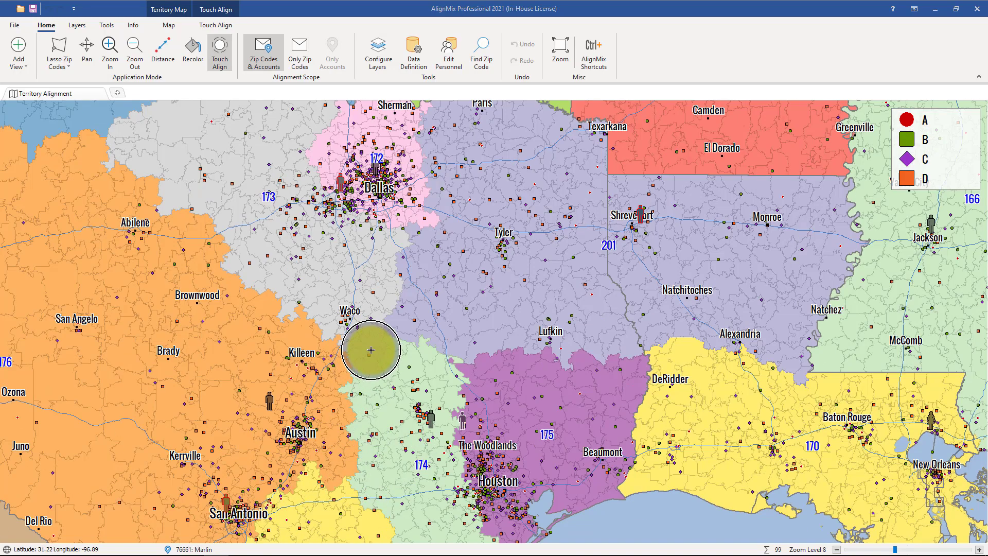
pyautogui.scroll(-1, 371, 349)
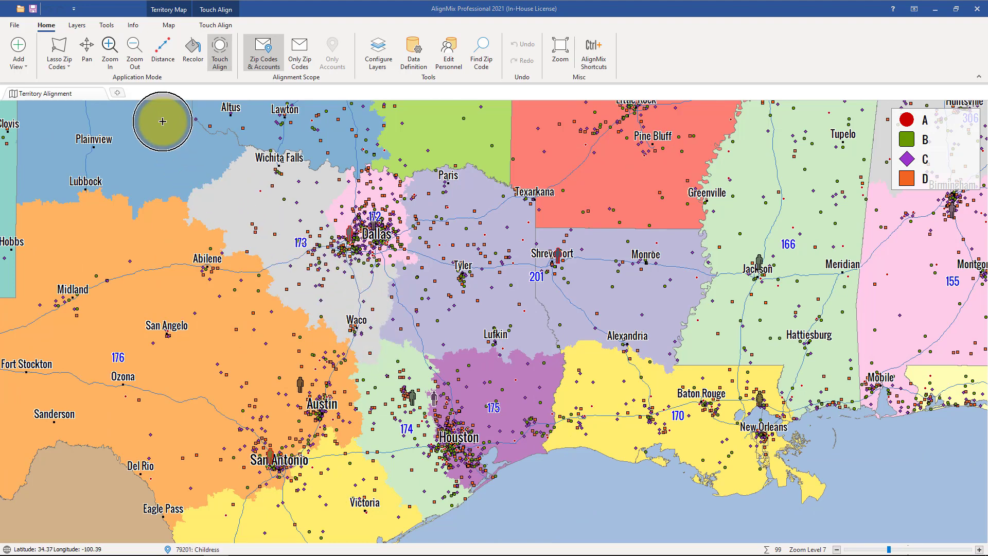
# - Add a territory table as a new view and close it
pyautogui.click(121, 95)
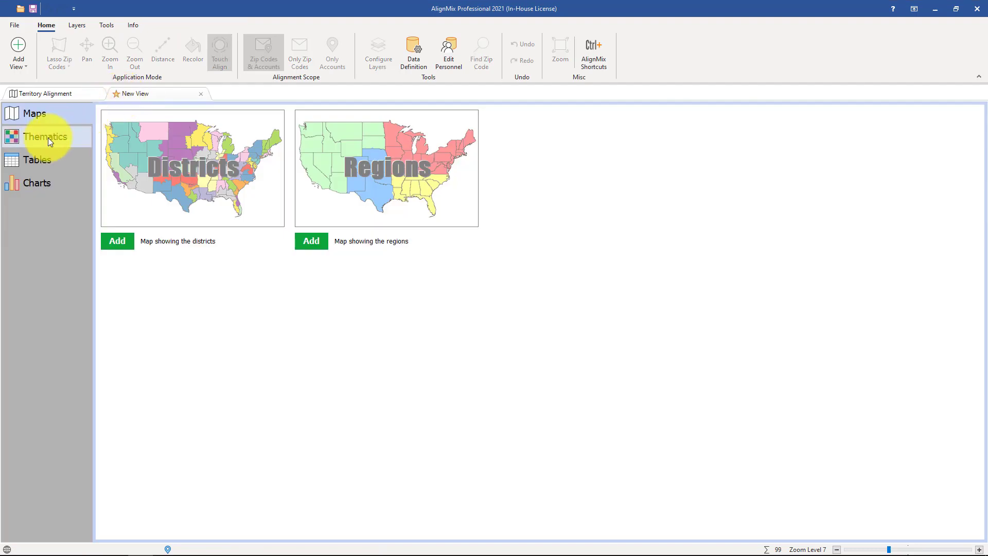
pyautogui.click(35, 155)
pyautogui.click(186, 153)
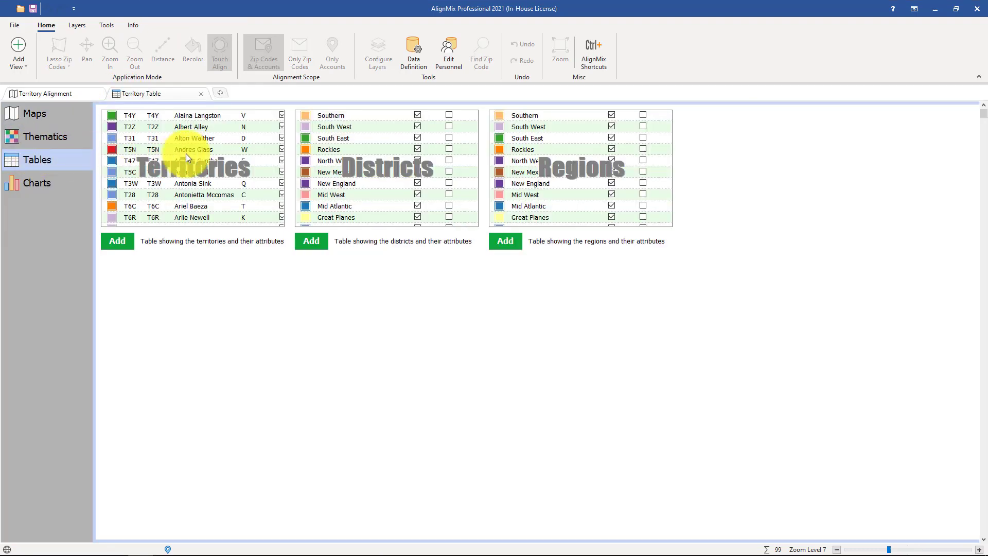
pyautogui.click(201, 93)
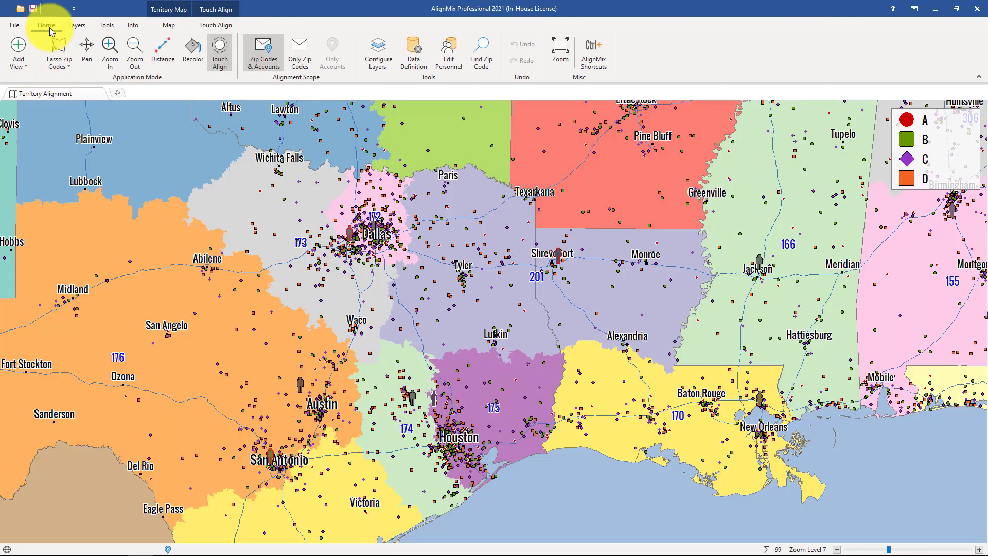
# - Add a table view that lists the territories and their attributes
pyautogui.click(28, 68)
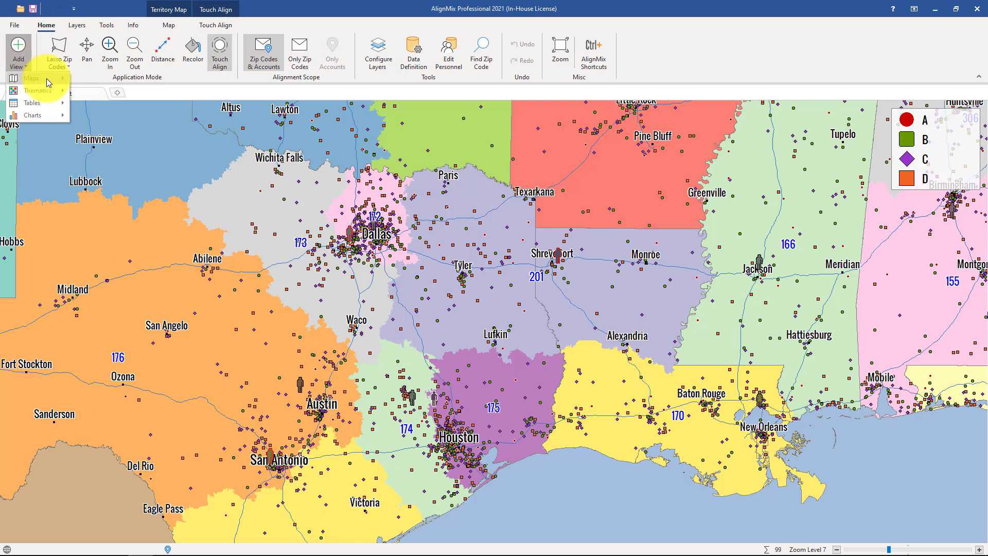
pyautogui.click(81, 102)
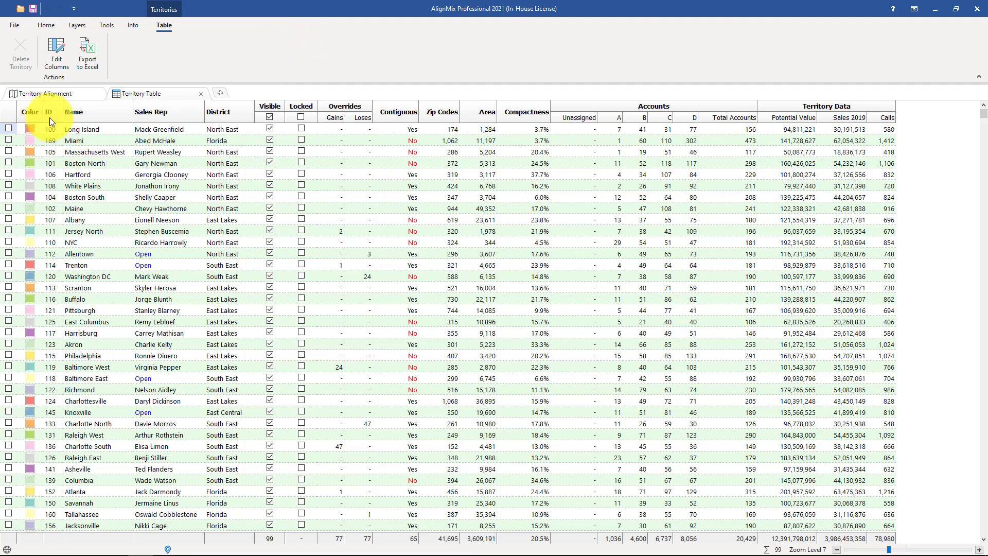
# - Open the Long Island territory's name and color for editing and cancel without changing them
pyautogui.click(107, 130)
pyautogui.click(108, 130)
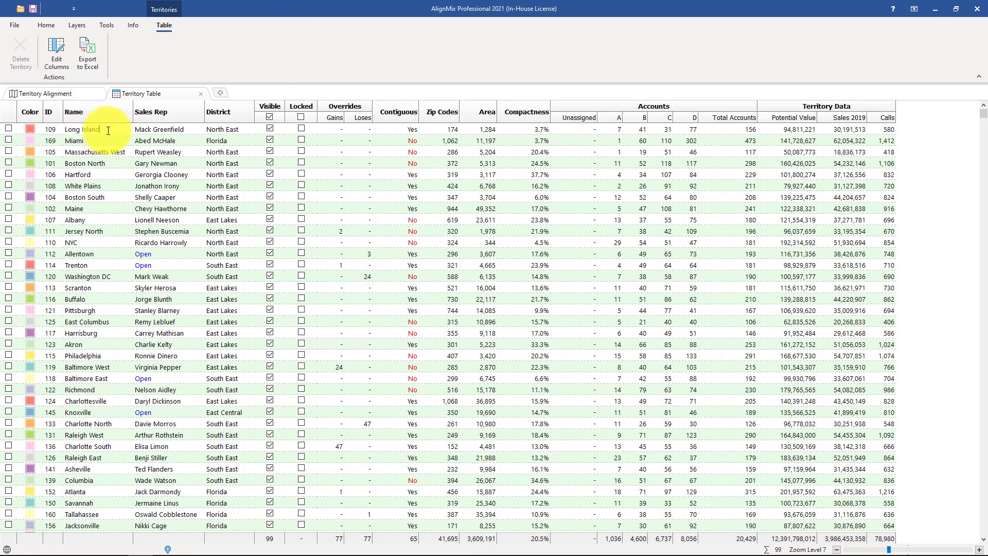
pyautogui.click(31, 129)
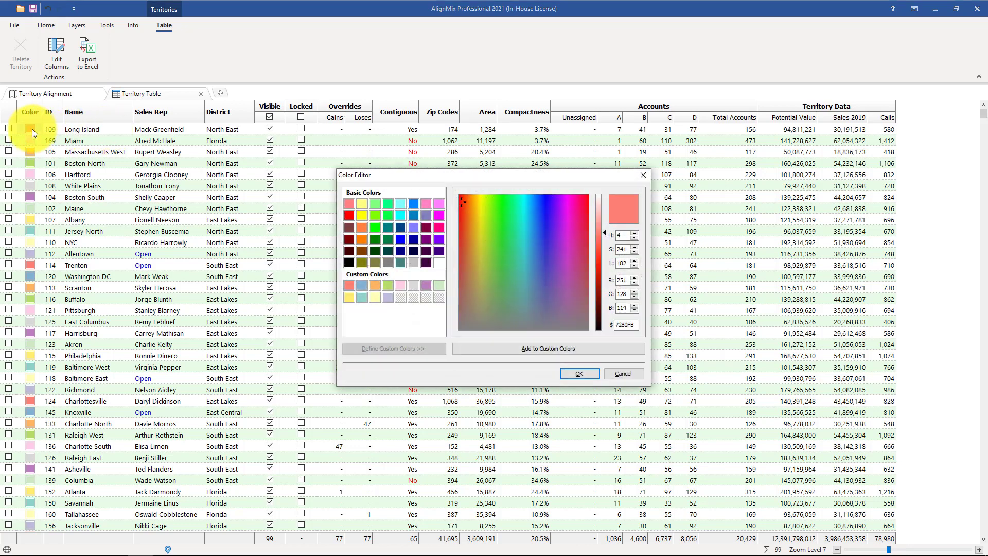
pyautogui.click(632, 375)
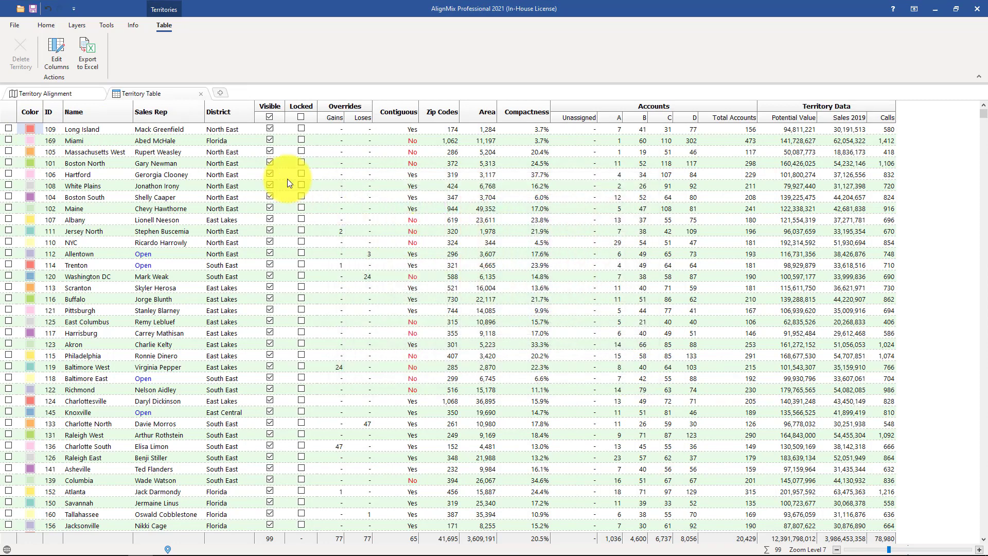
# - Review the sales rep choices for Long Island and the district choices for Miami without picking new ones
pyautogui.click(177, 131)
pyautogui.click(188, 129)
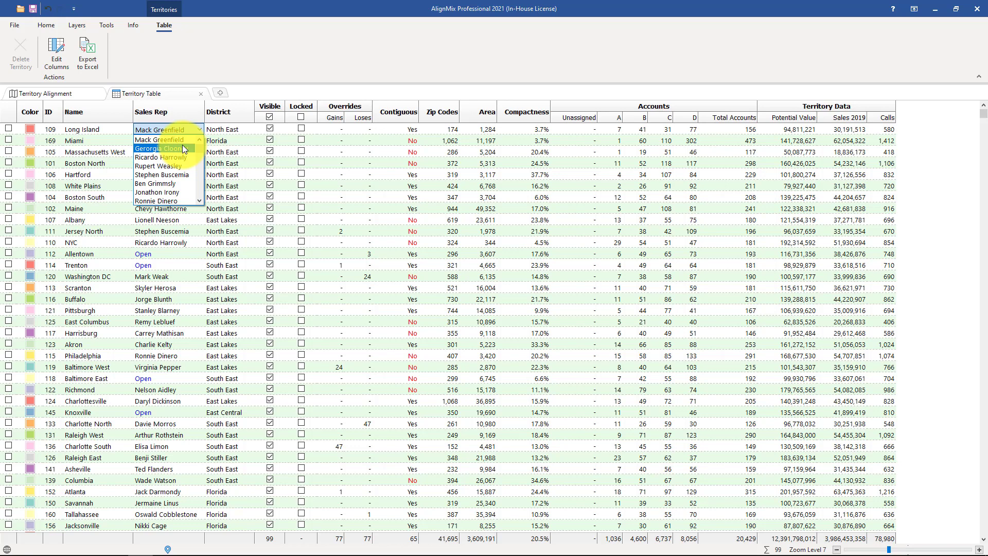
pyautogui.click(225, 139)
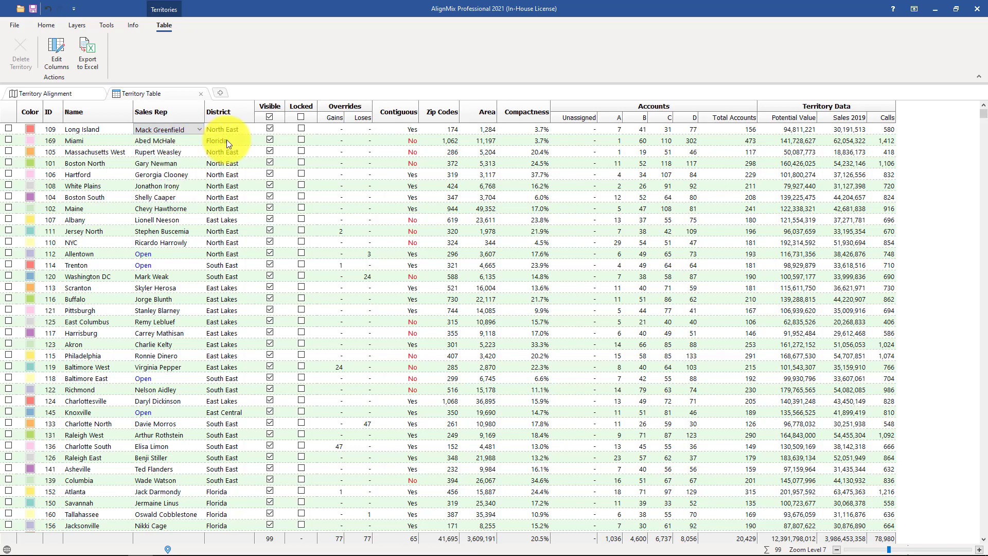
pyautogui.click(226, 139)
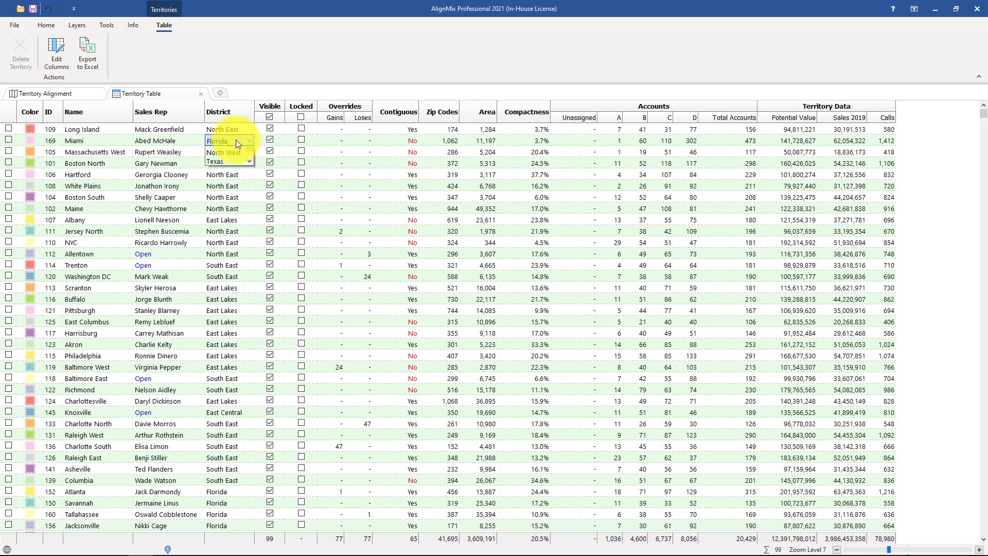
pyautogui.click(236, 140)
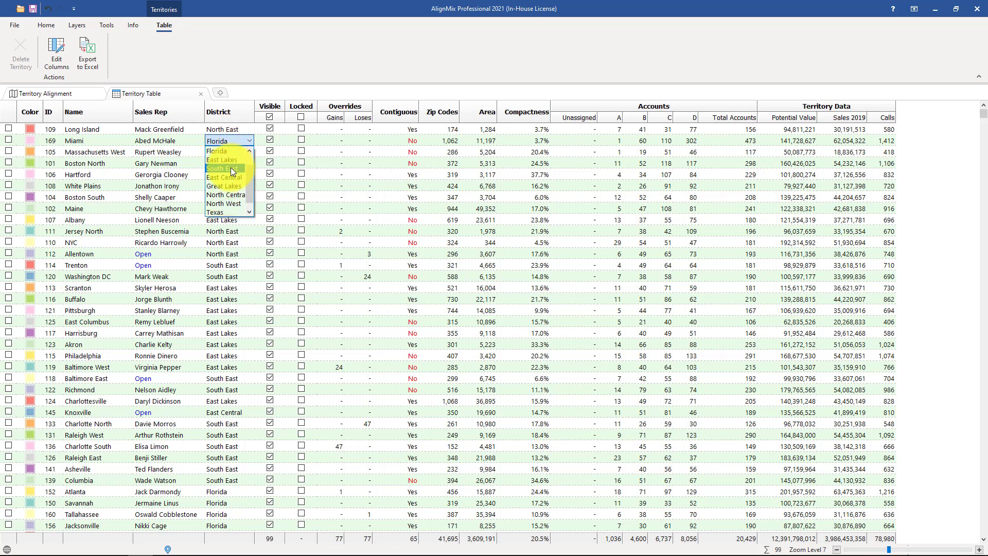
pyautogui.click(181, 141)
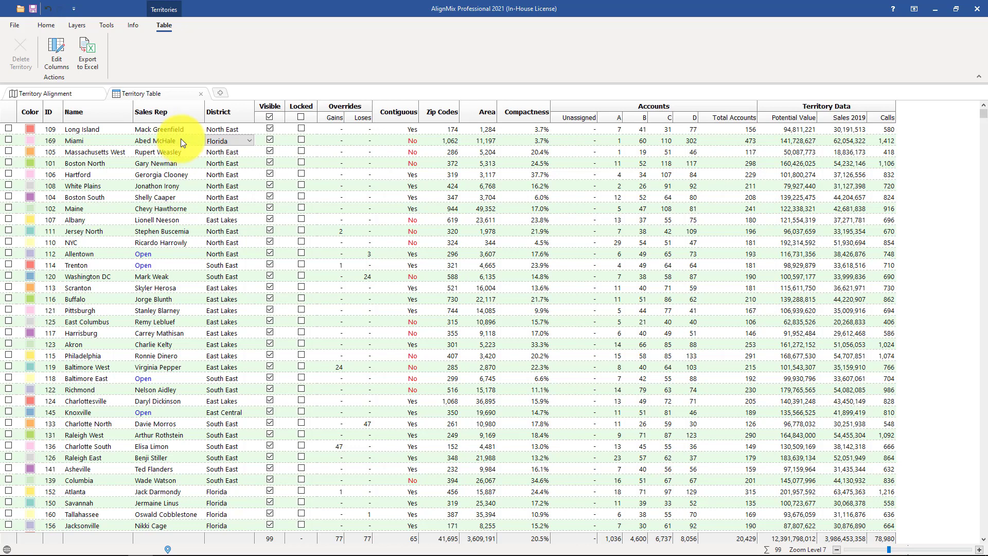
# - Sort the territory table by sales rep, name, district and lastly by Potential Value in descending order
pyautogui.click(168, 115)
pyautogui.click(115, 115)
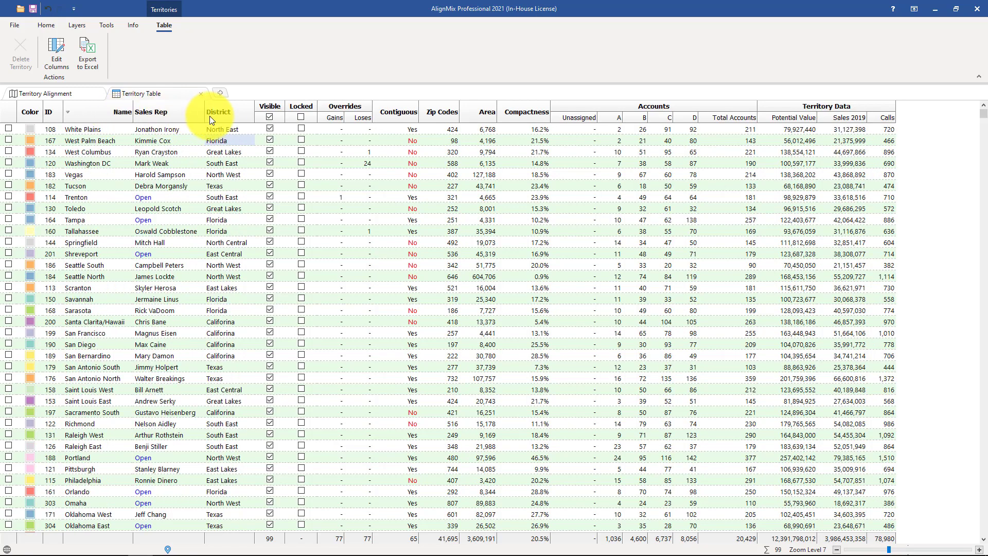
pyautogui.click(220, 117)
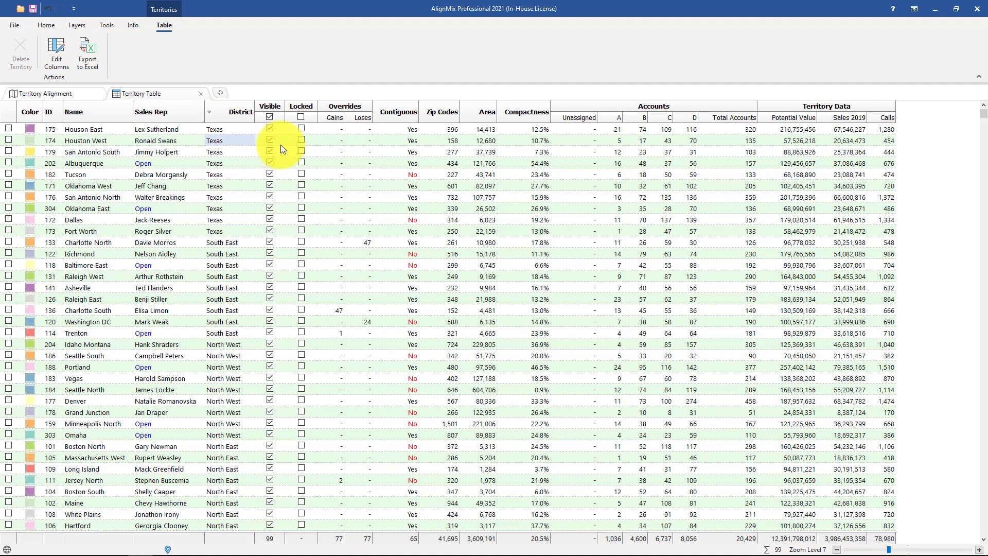
pyautogui.click(784, 115)
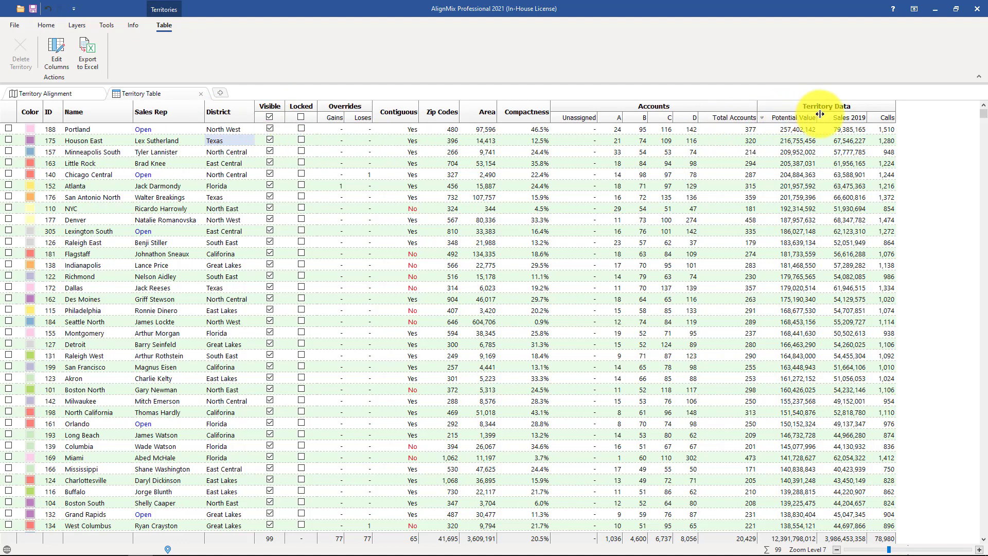
pyautogui.click(822, 114)
pyautogui.click(802, 118)
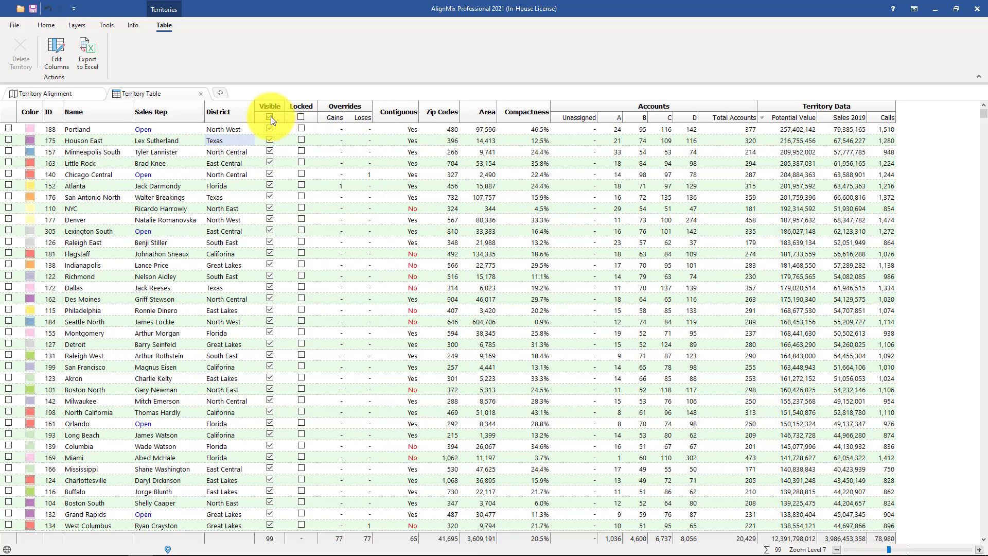
# - Hide all territories, check the territory map, and make them all visible again from the table
pyautogui.click(38, 95)
pyautogui.scroll(-3, 384, 198)
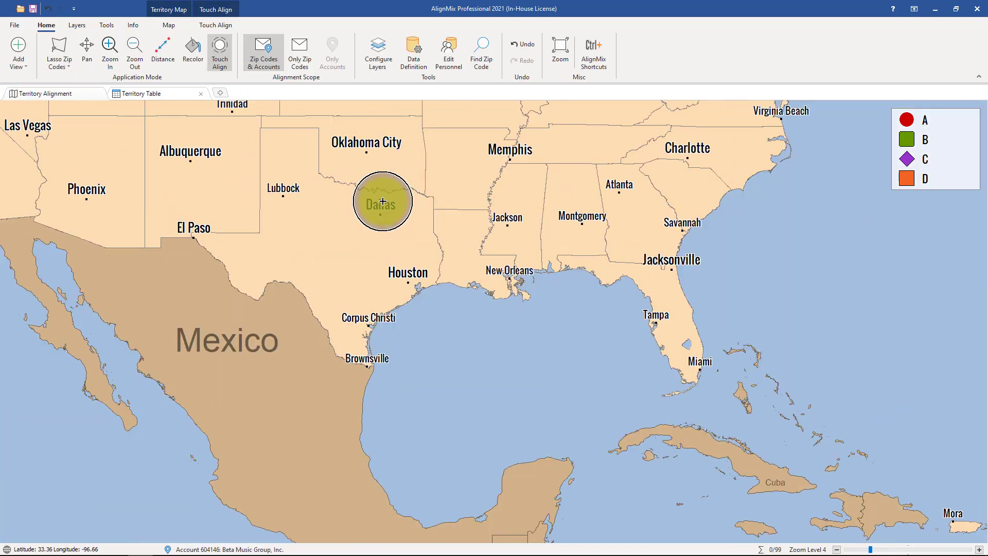
pyautogui.click(175, 95)
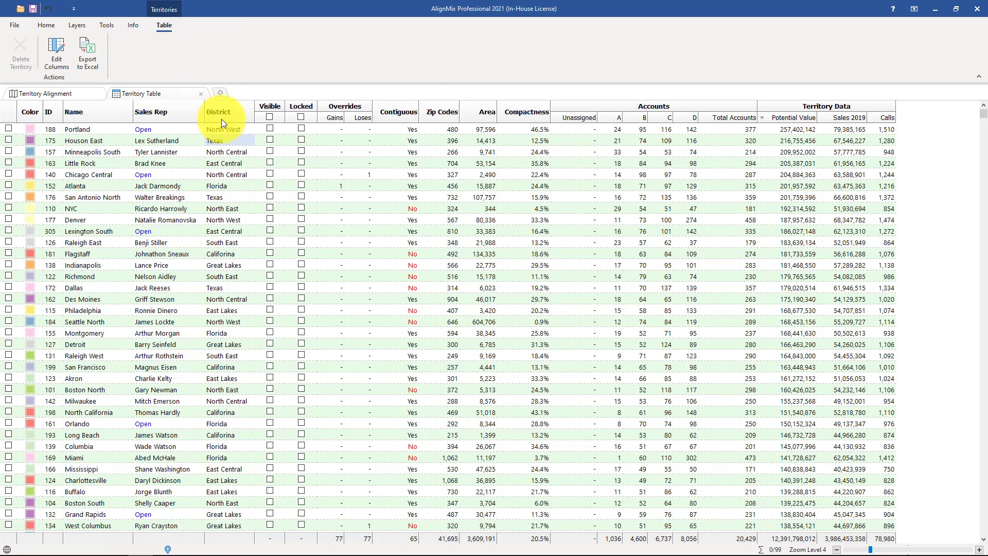
pyautogui.click(269, 118)
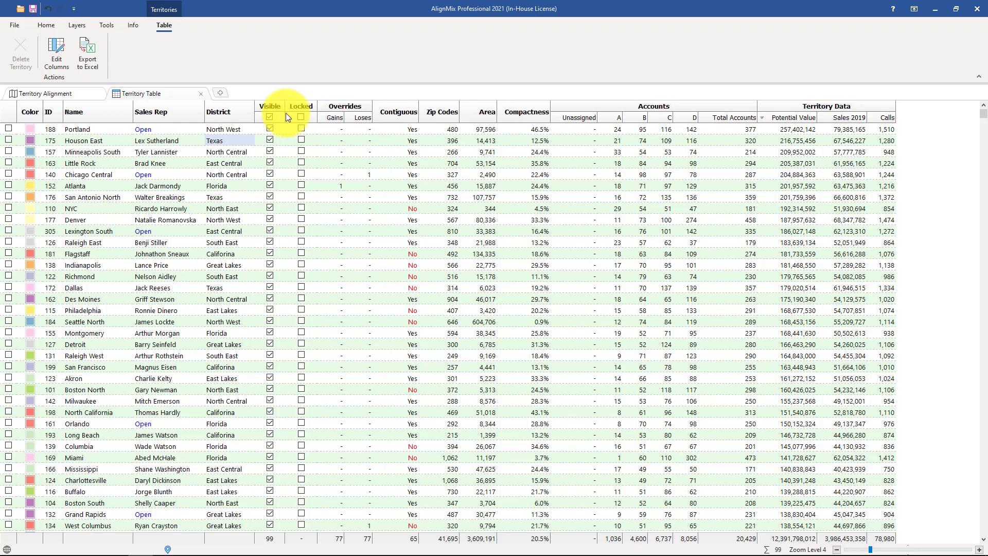
# - Lock territory 176 on the map and unlock it again from the territory table
pyautogui.click(68, 94)
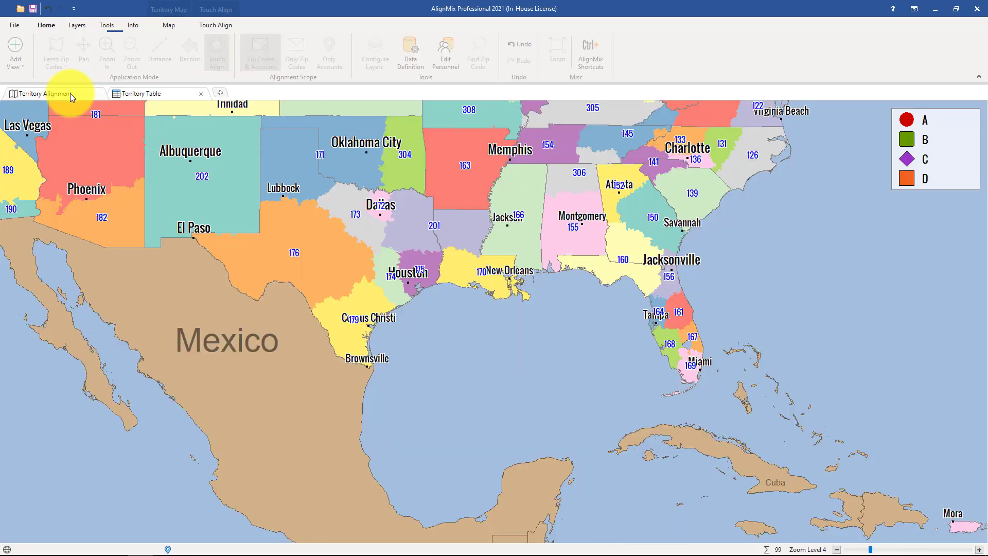
pyautogui.click(297, 247)
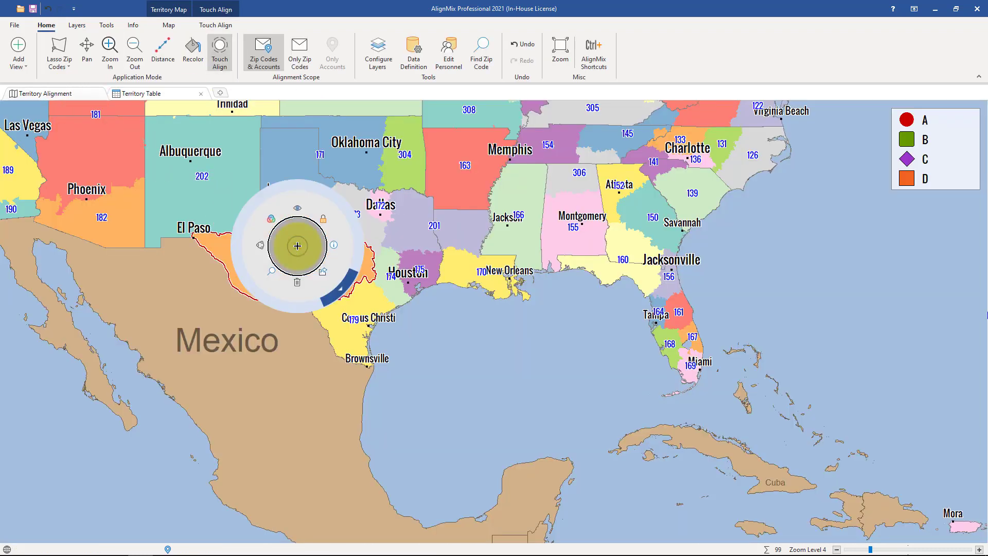
pyautogui.click(319, 219)
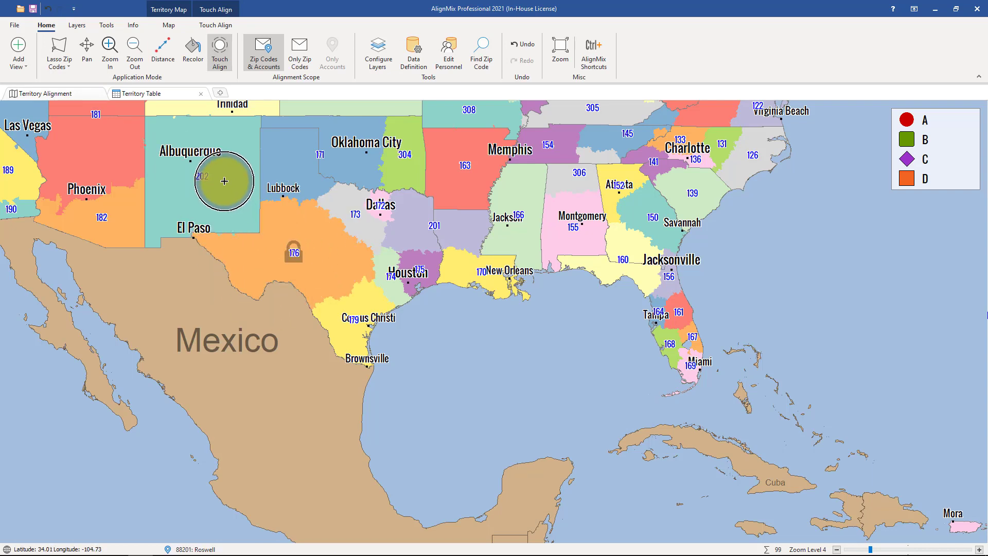
pyautogui.click(151, 95)
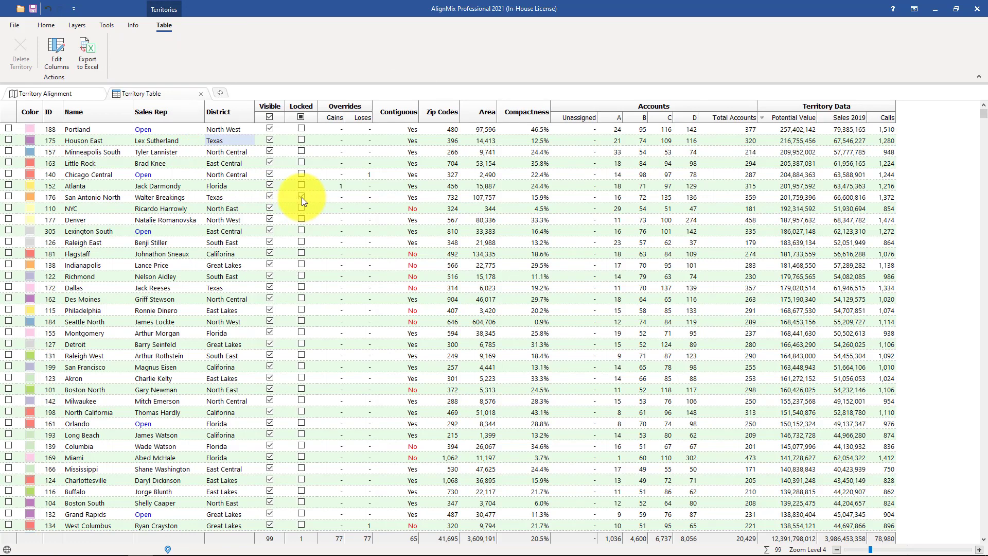
pyautogui.click(301, 117)
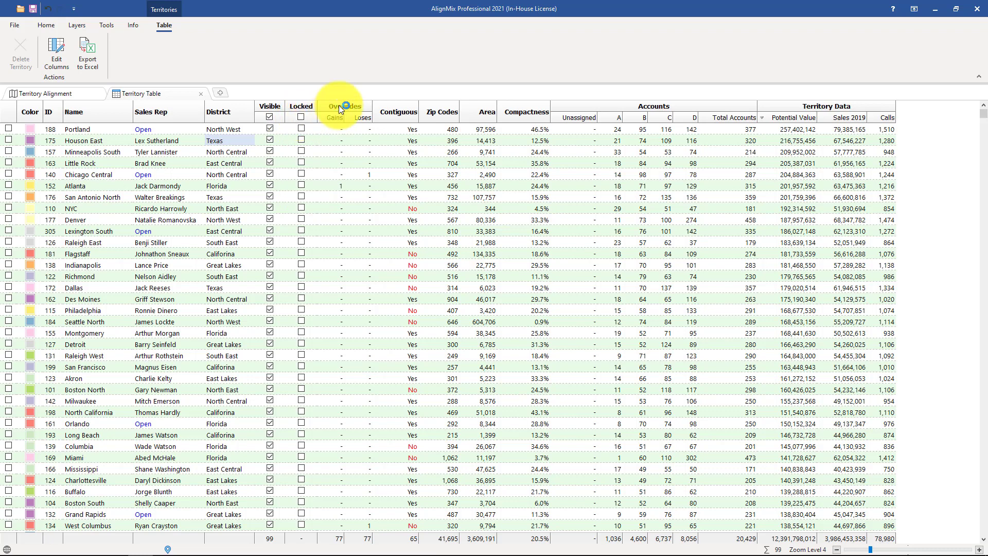
# - Sort the territory table by override gains in descending order and select Allentown's Loses value
pyautogui.click(337, 118)
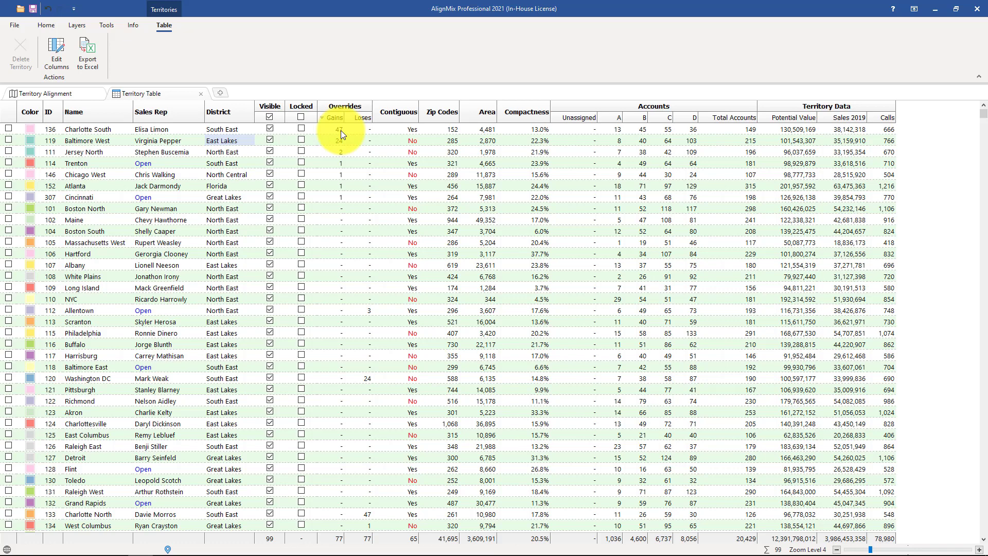
pyautogui.click(361, 307)
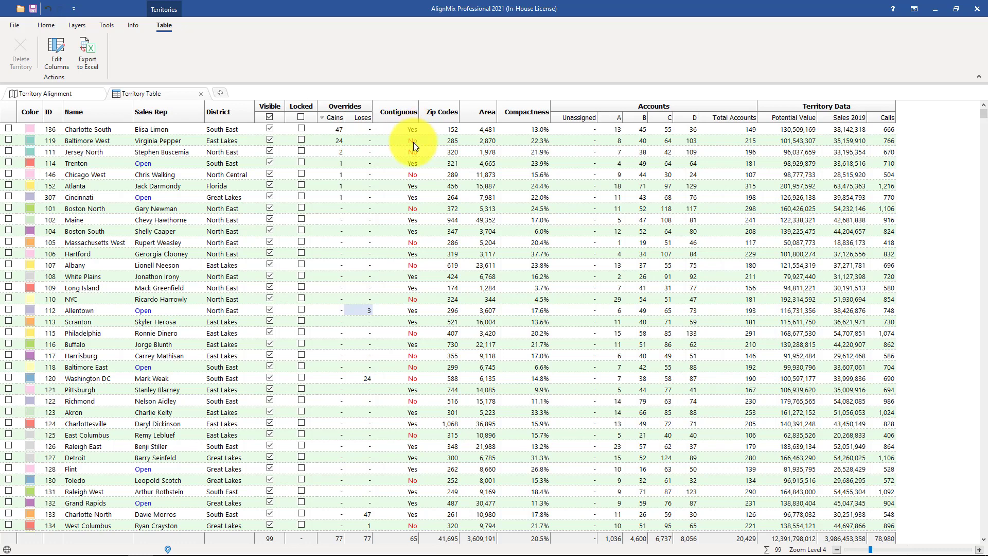
# - Reassign the isolated Baltimore West zip code near 20009 to the surrounding Washington DC territory and return to the table
pyautogui.hotkey('ctrl', 'Tab')
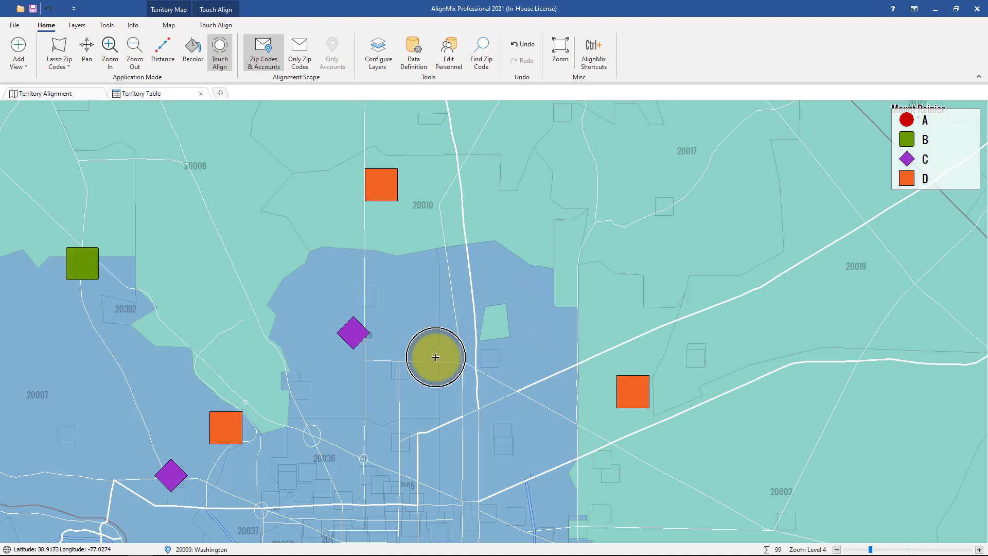
pyautogui.moveTo(430, 358)
pyautogui.mouseDown()
pyautogui.moveTo(491, 321)
pyautogui.moveTo(476, 313)
pyautogui.mouseUp()
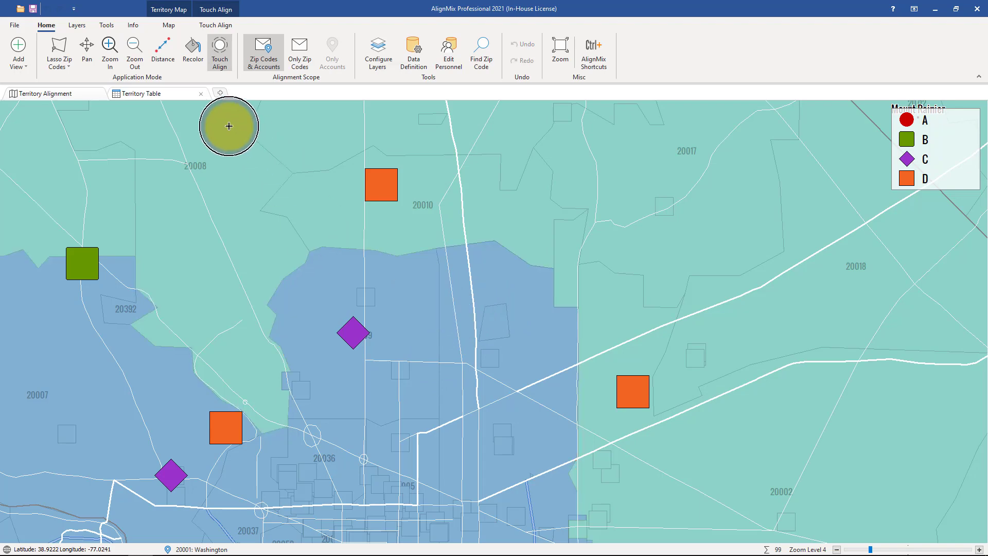
pyautogui.click(162, 93)
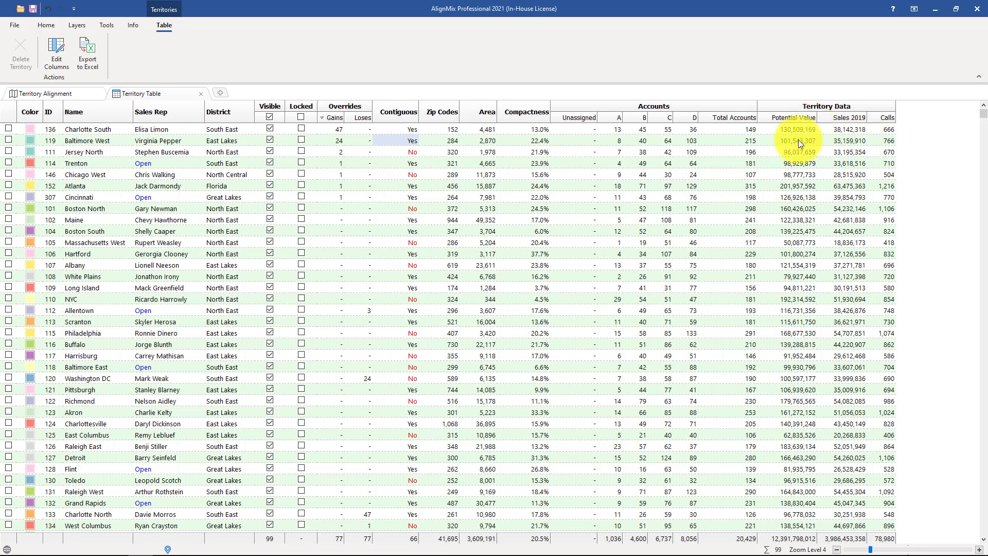
# - Hide the Color, ID and Name columns in the territory table
pyautogui.click(65, 59)
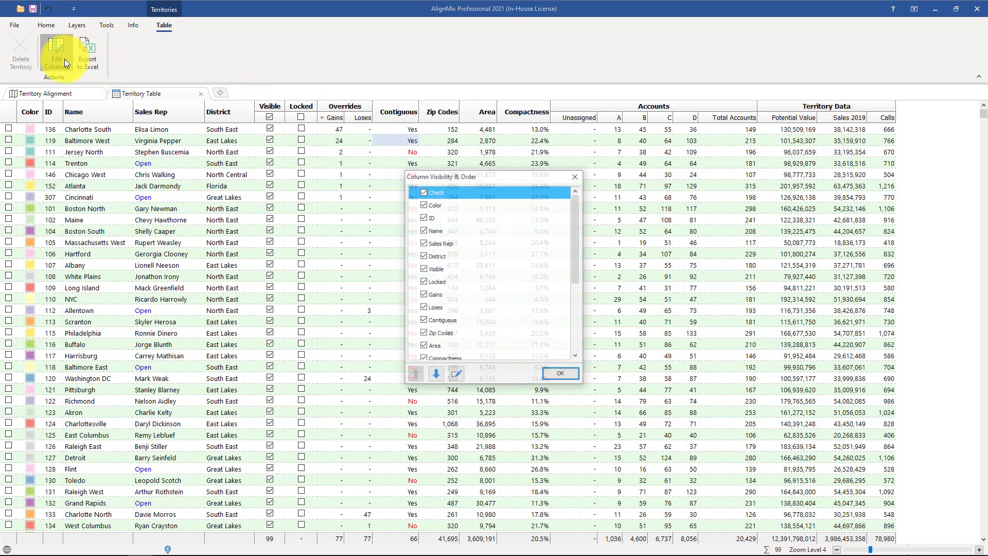
pyautogui.click(424, 205)
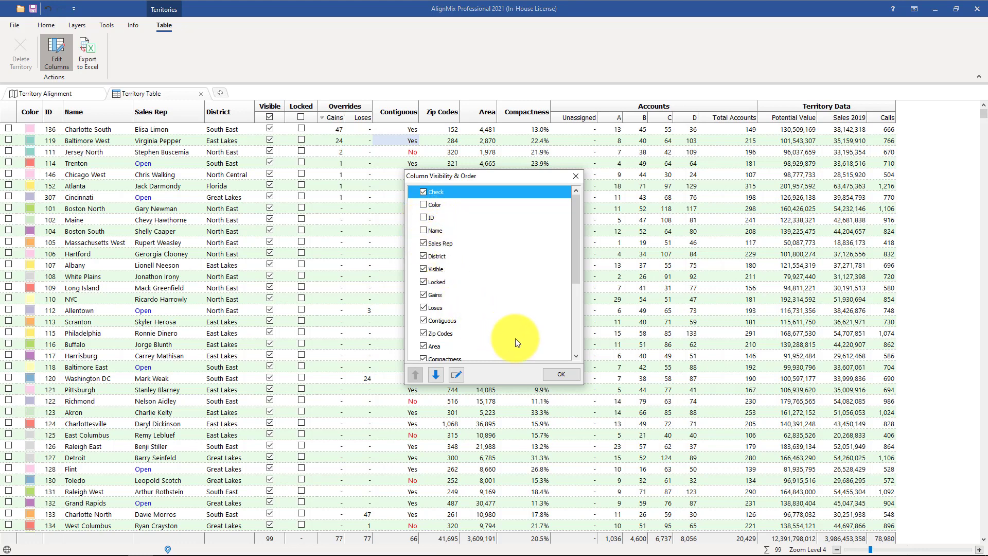
pyautogui.click(555, 376)
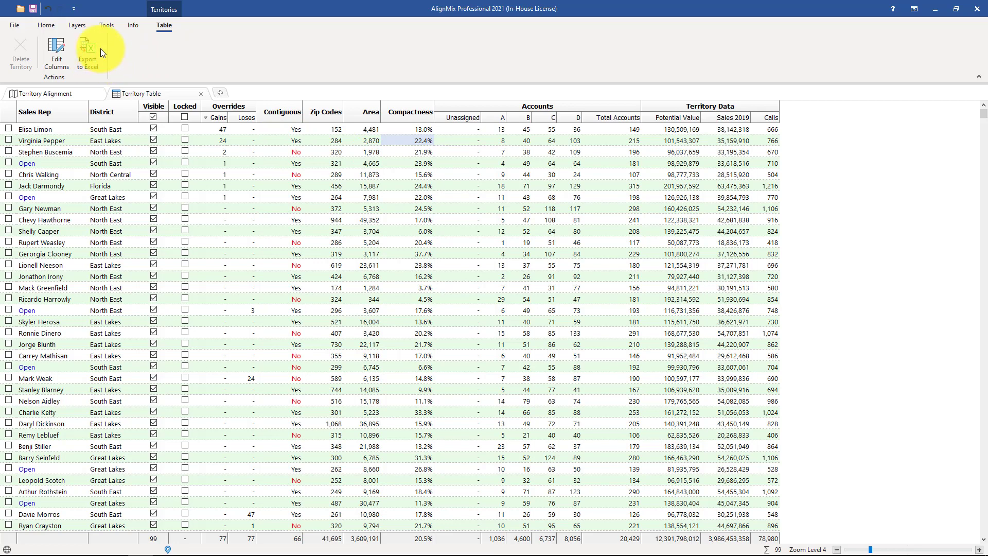
# - Delete the first three territories in the table: Charlotte South, Baltimore West and Jersey North
pyautogui.click(10, 130)
pyautogui.click(10, 141)
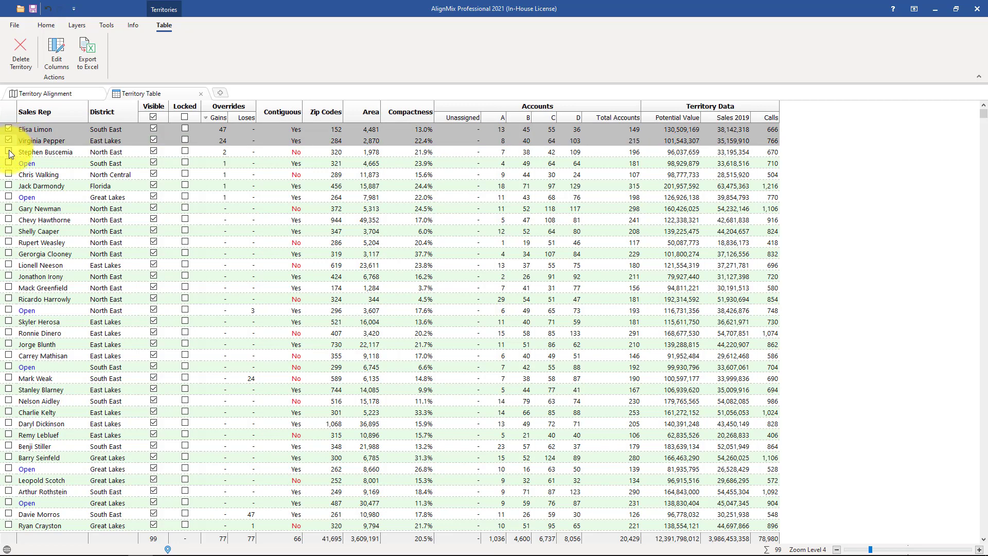
pyautogui.click(8, 152)
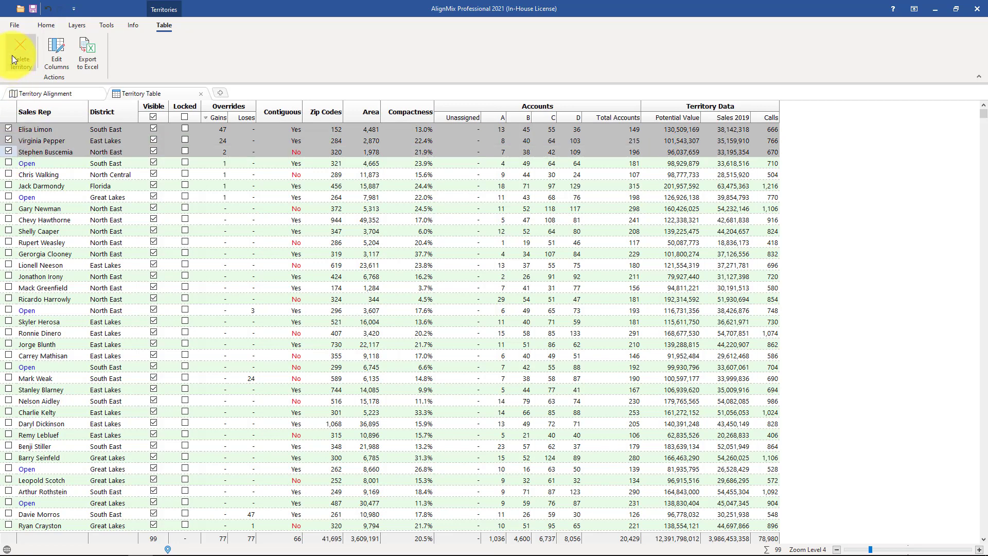
pyautogui.click(12, 55)
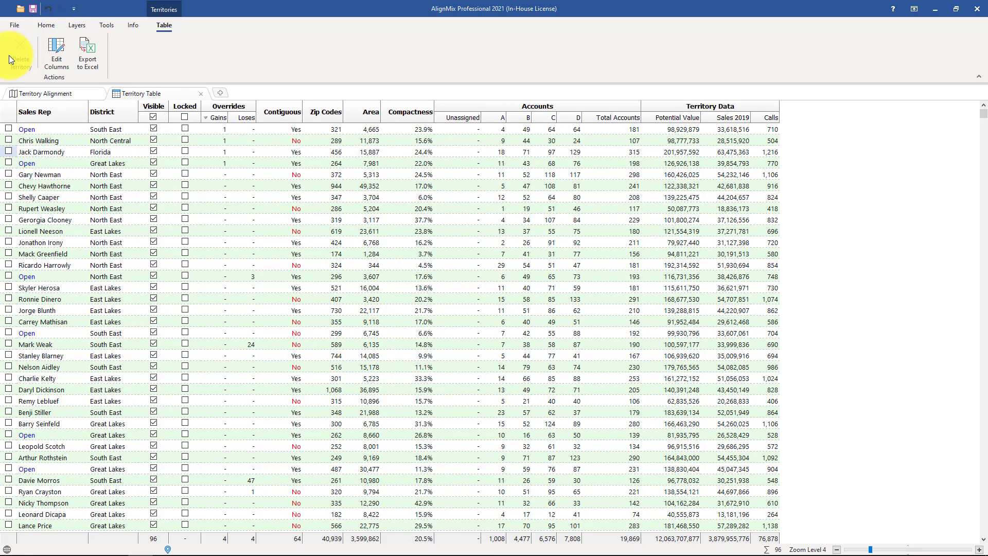
# - Add a districts table view and check the North East district's territory count, area and compactness
pyautogui.click(220, 93)
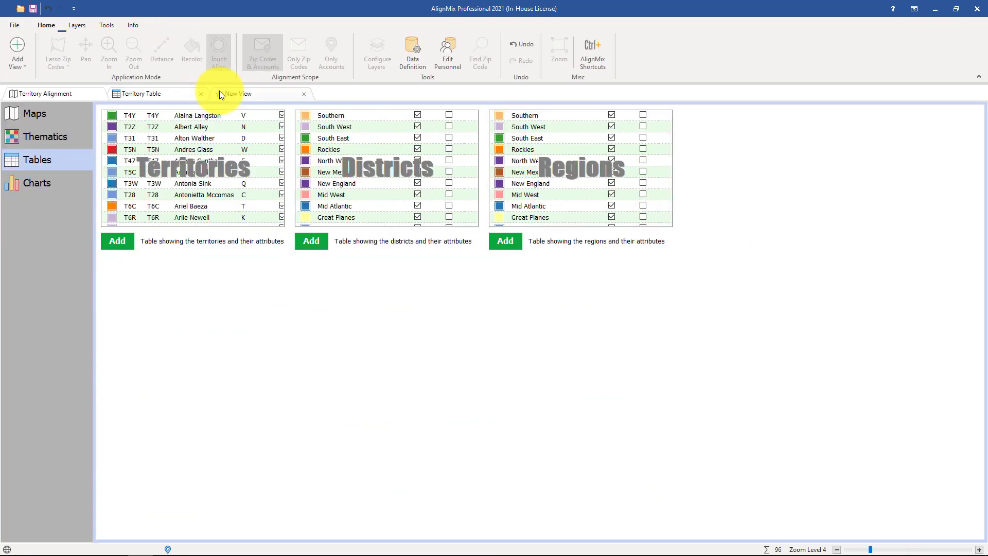
pyautogui.click(340, 150)
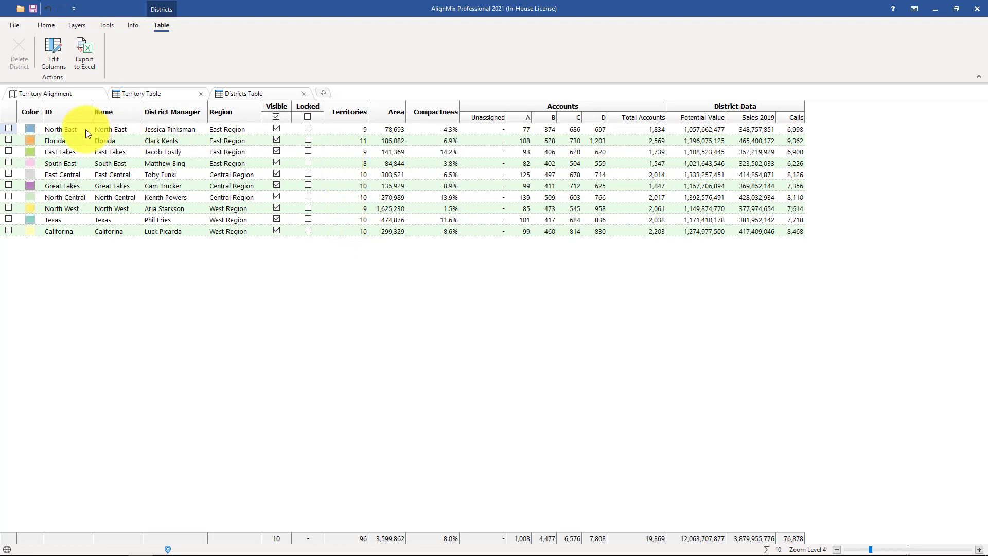
pyautogui.click(341, 131)
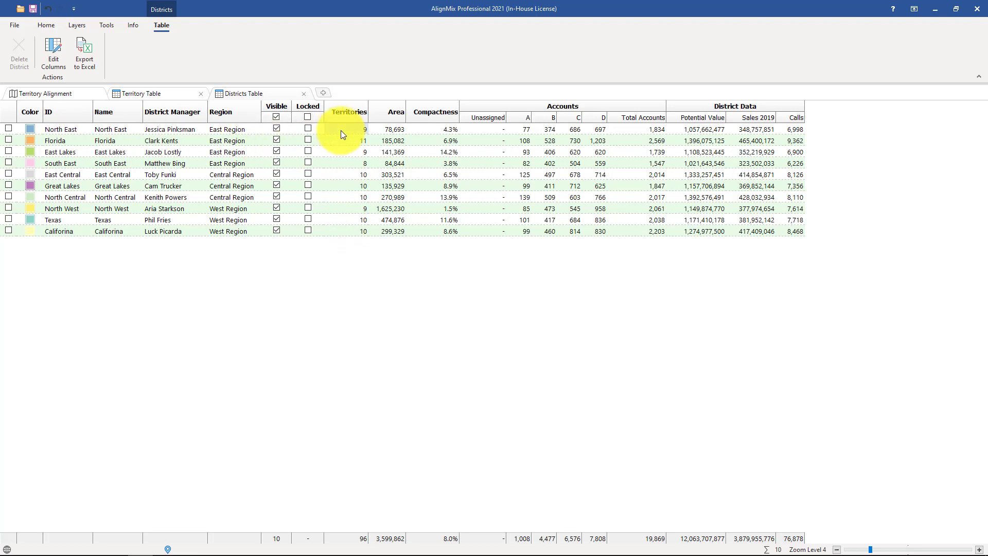
pyautogui.click(386, 130)
pyautogui.click(427, 129)
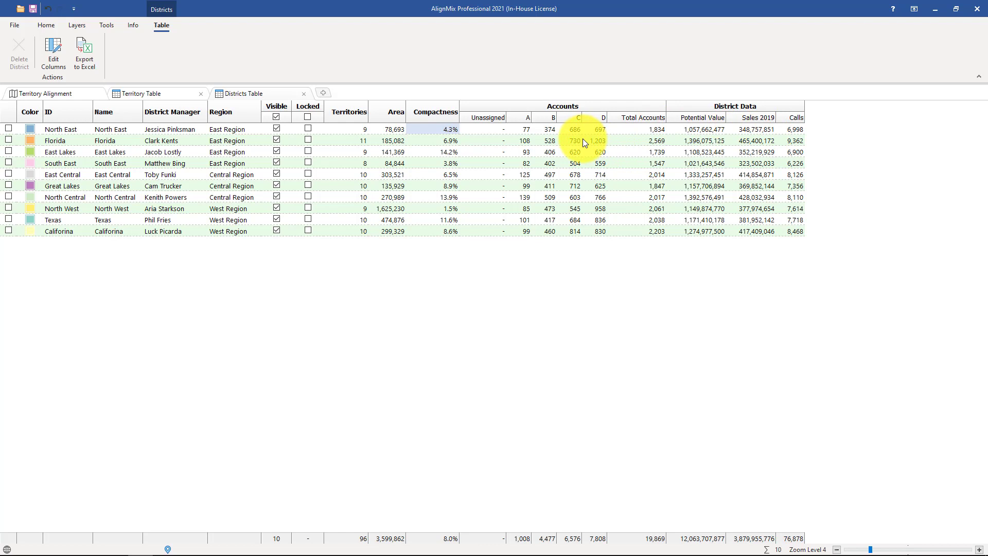
# - Open the North East district's ID and name for editing in the districts table
pyautogui.click(73, 129)
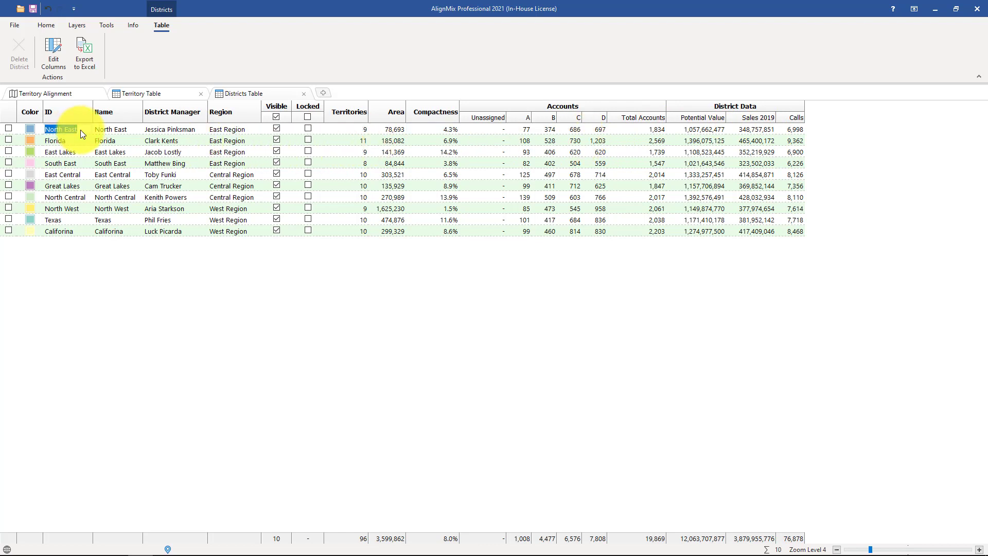
pyautogui.doubleClick(80, 129)
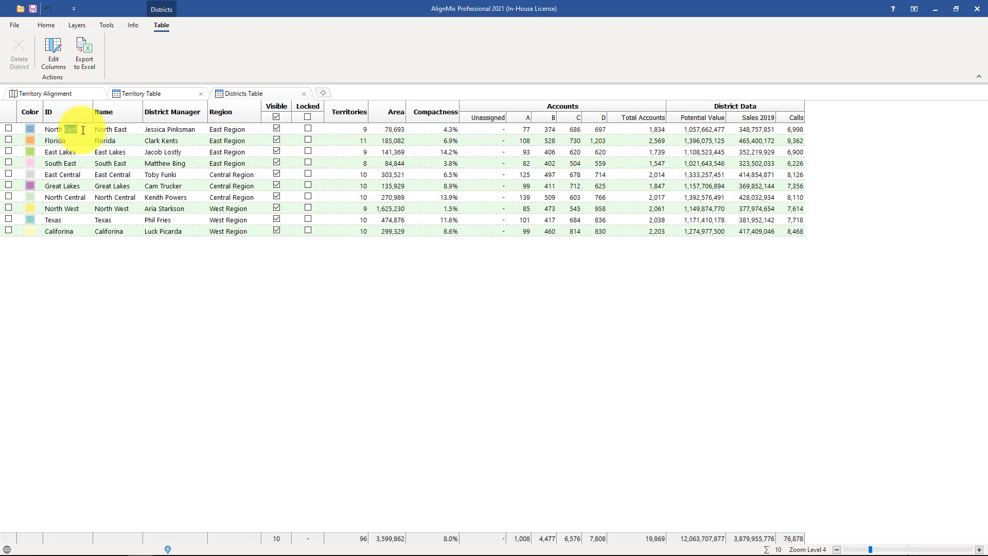
pyautogui.click(127, 130)
pyautogui.doubleClick(131, 130)
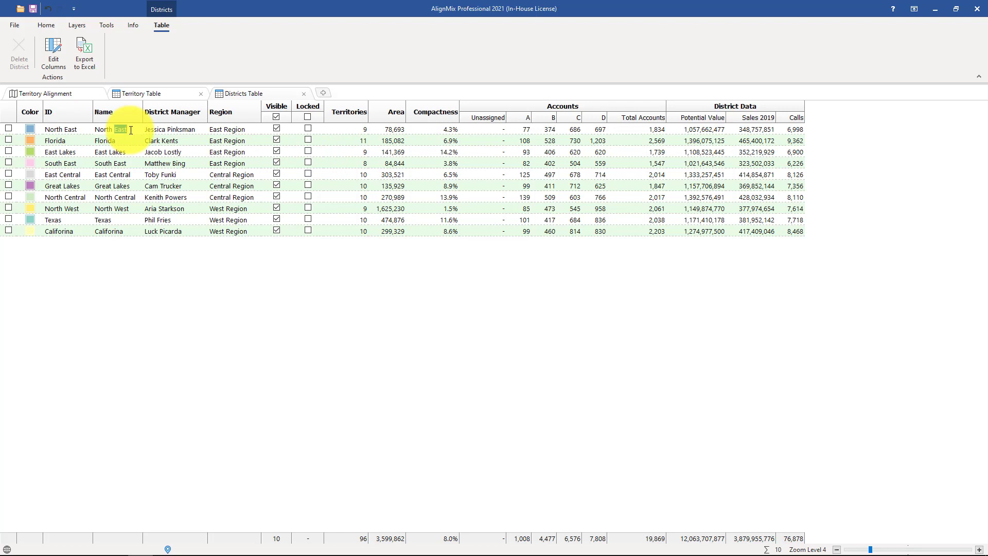
# - Review the available managers for the North East district and choose East Region as its region
pyautogui.click(185, 131)
pyautogui.click(188, 130)
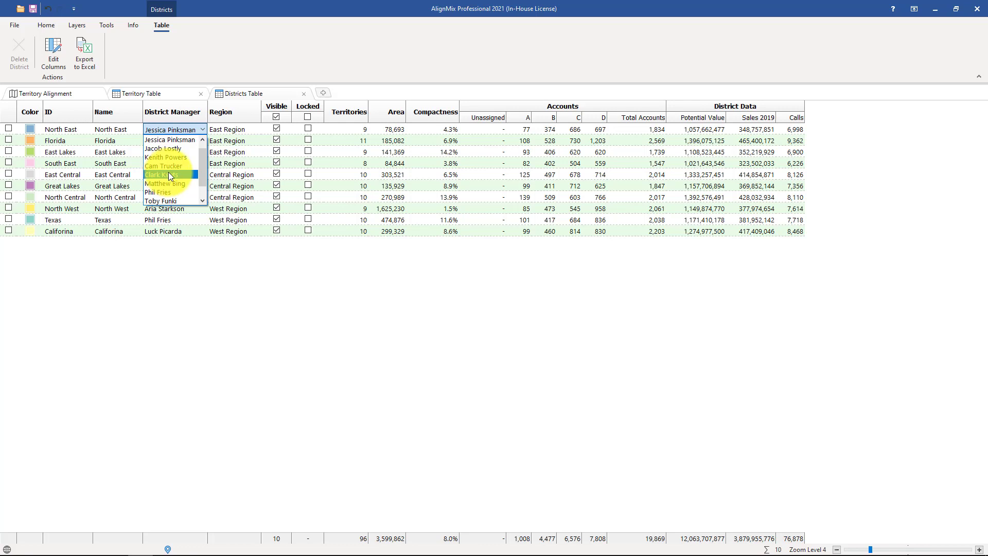
pyautogui.click(235, 133)
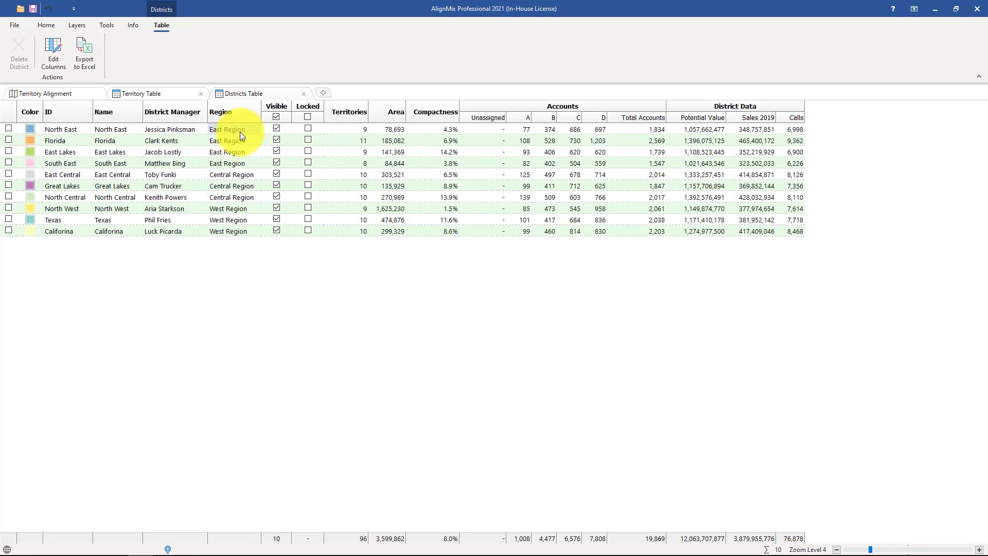
pyautogui.click(240, 132)
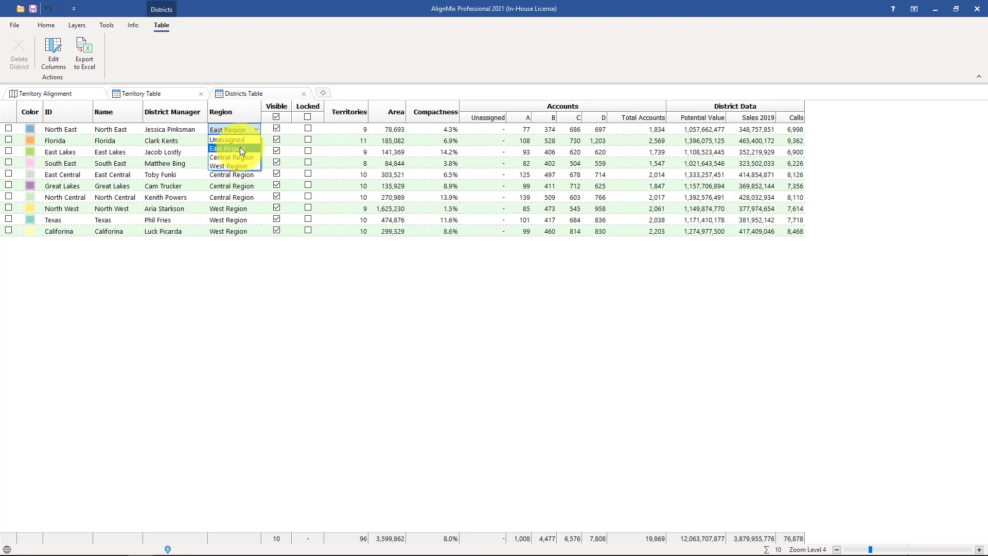
pyautogui.click(241, 148)
# - Add a table view showing the regions and their attributes
pyautogui.click(323, 93)
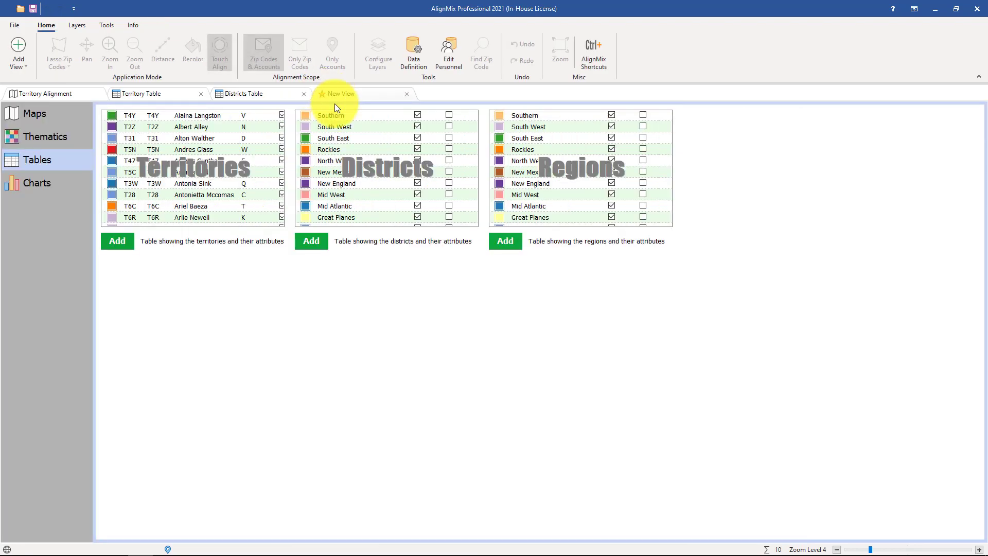
pyautogui.click(524, 157)
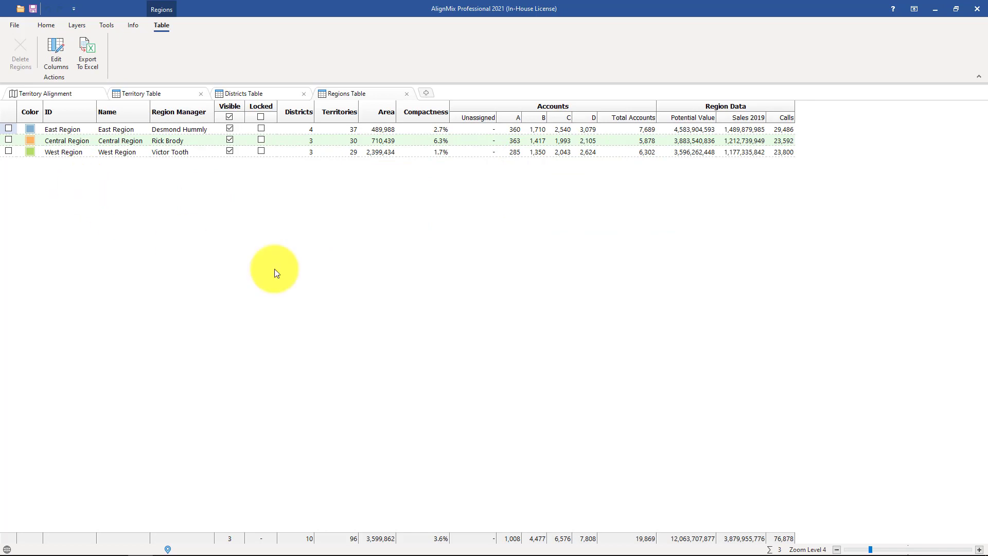